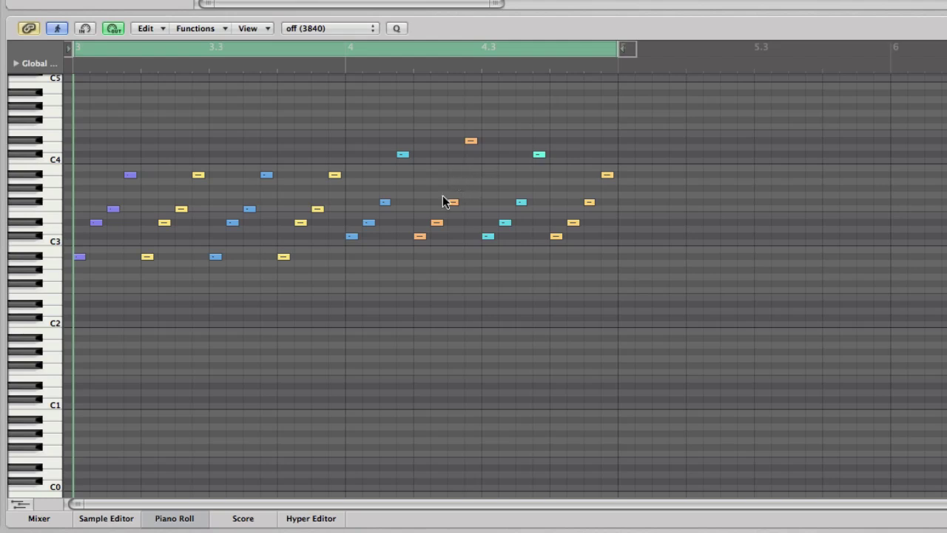
left_click(24, 509)
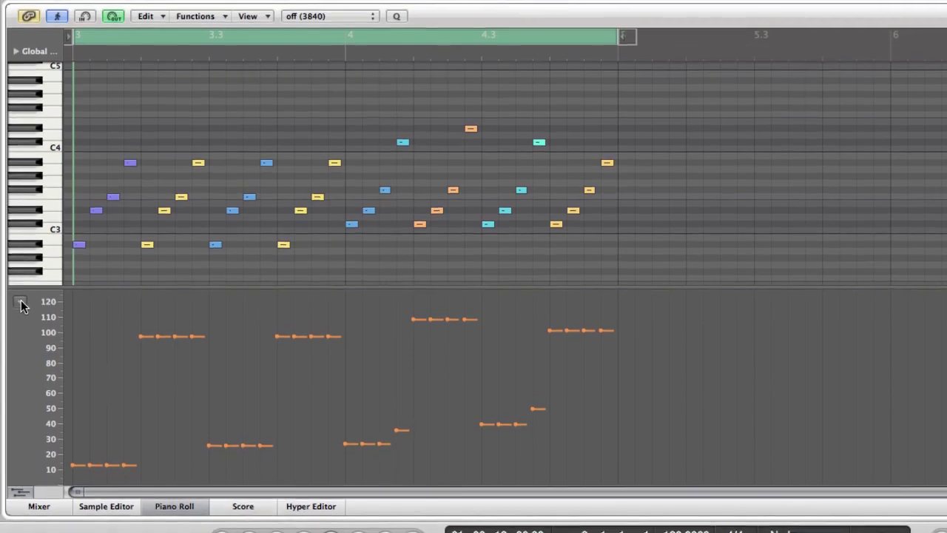
left_click(20, 315)
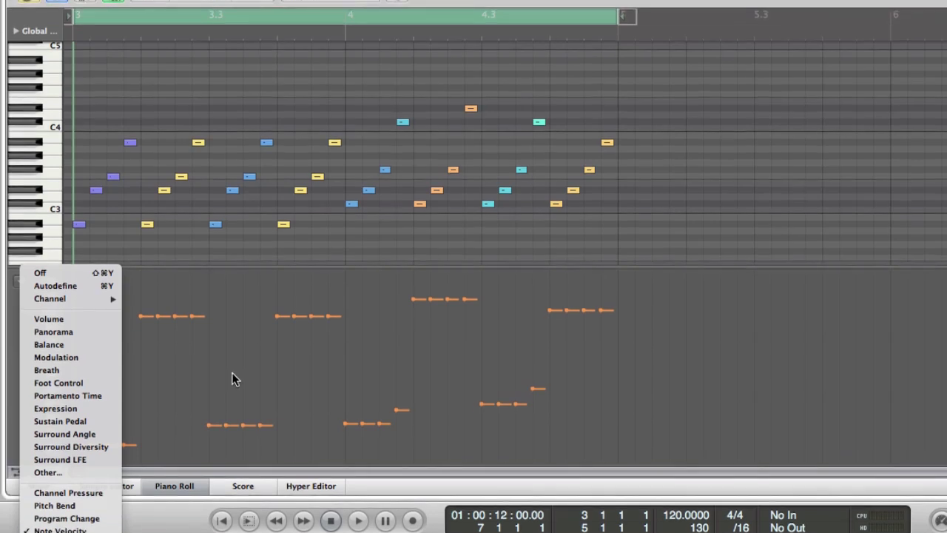
left_click(232, 364)
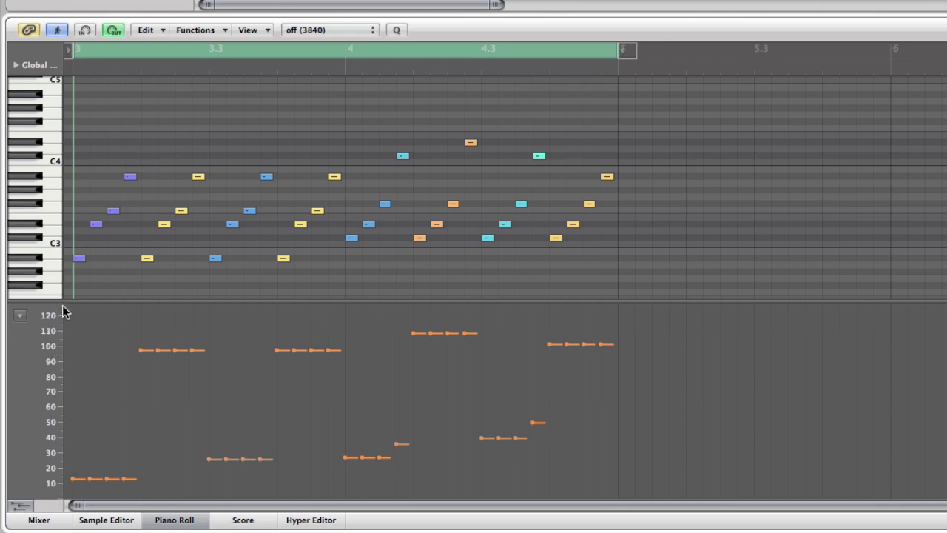
Raise one yellow note's velocity to about 118, then return it to about 97.
left_click(175, 350)
mouse_move(178, 351)
left_mouse_down()
mouse_move(179, 319)
mouse_move(176, 456)
mouse_move(180, 394)
left_mouse_up()
left_click_drag(177, 393, 177, 350)
left_click(210, 196)
key("Escape")
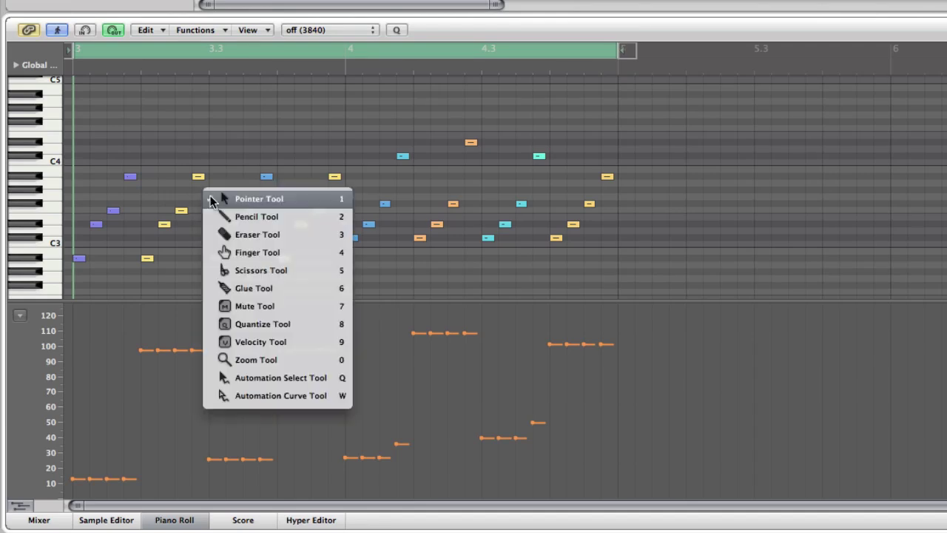
left_click(257, 343)
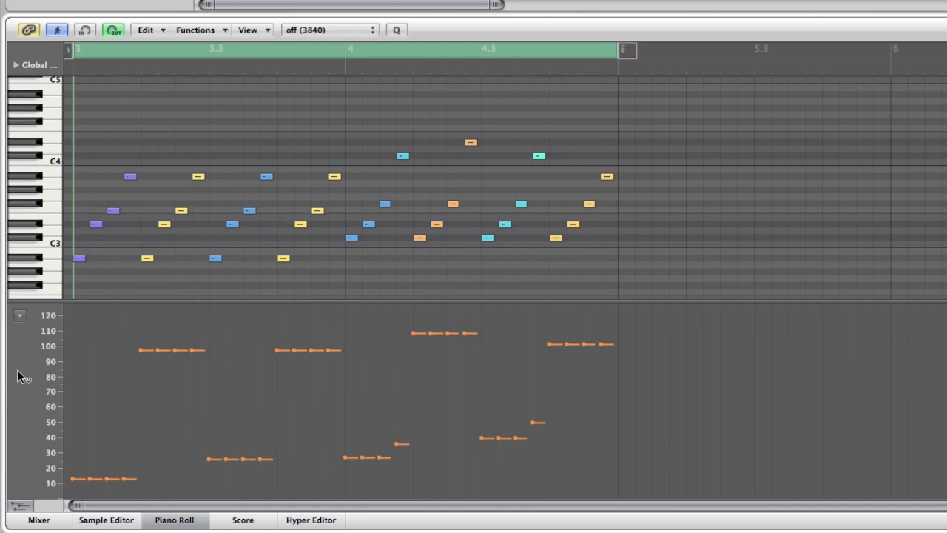
left_click(25, 507)
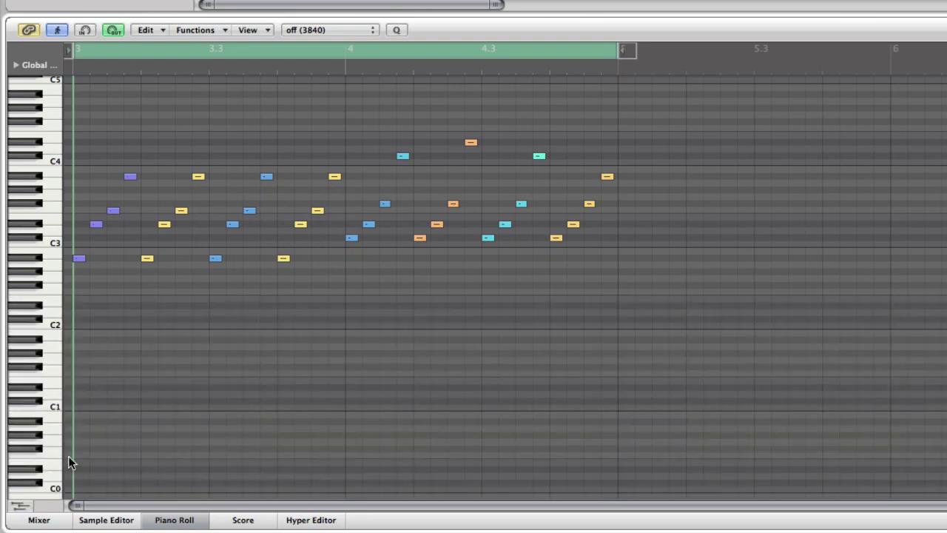
key("Escape")
left_click(116, 412)
left_click(20, 506)
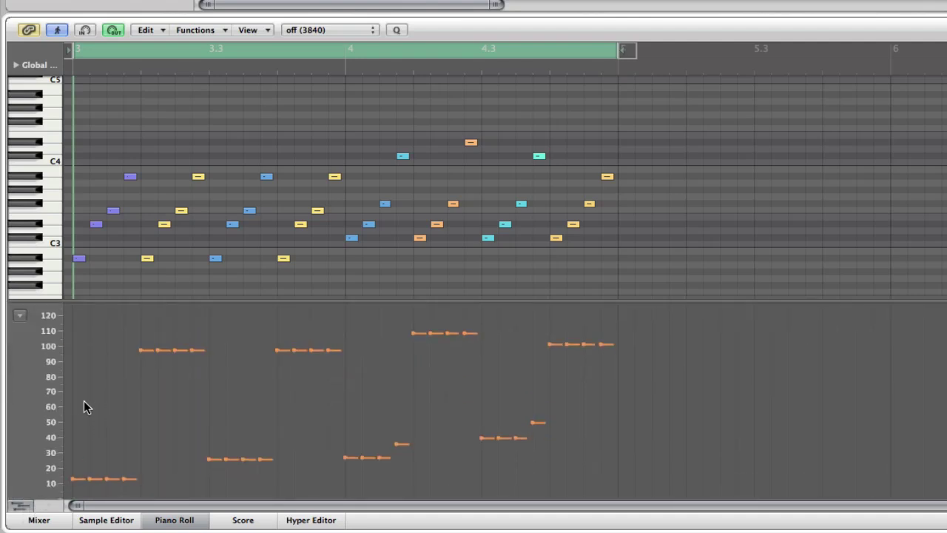
Draw a velocity line rising from a low start to about 113 across the phrase, then deselect.
left_click_drag(77, 400, 612, 394)
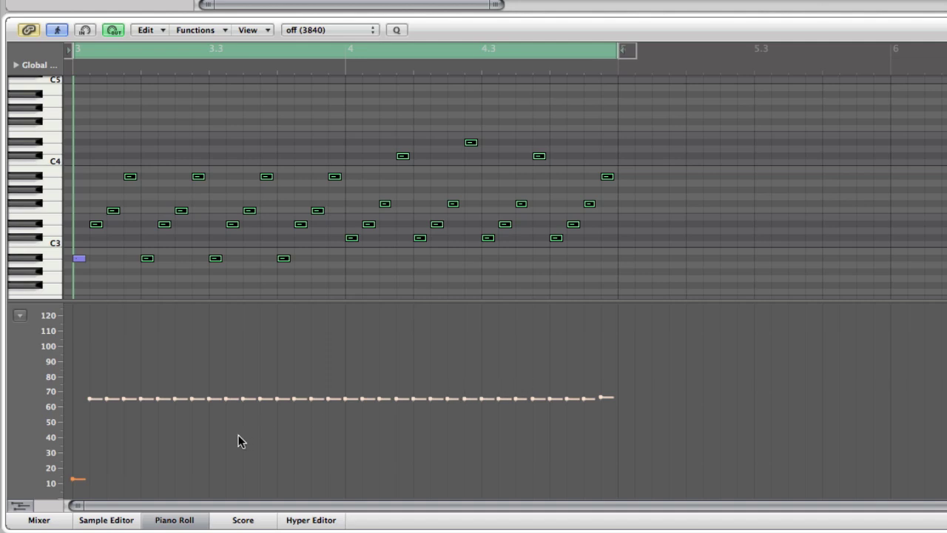
left_click(75, 479)
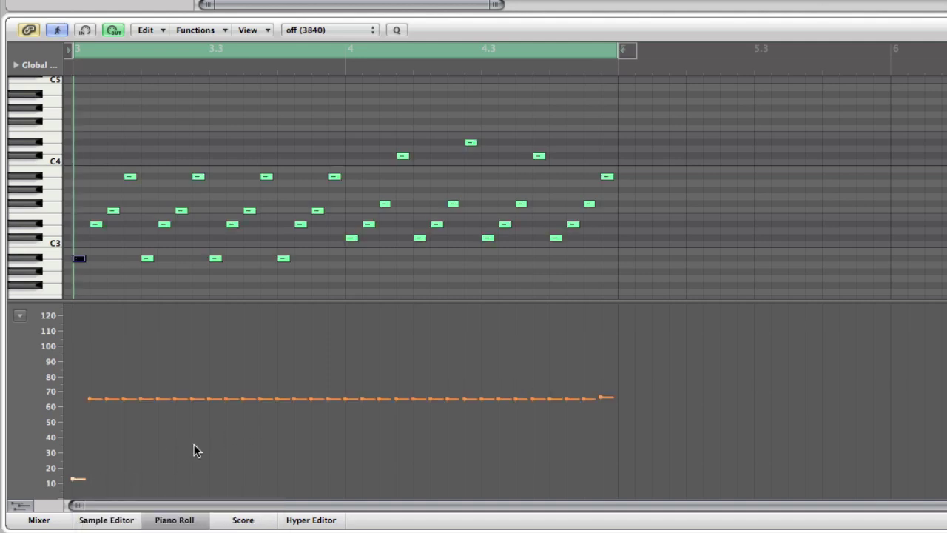
left_click(126, 469)
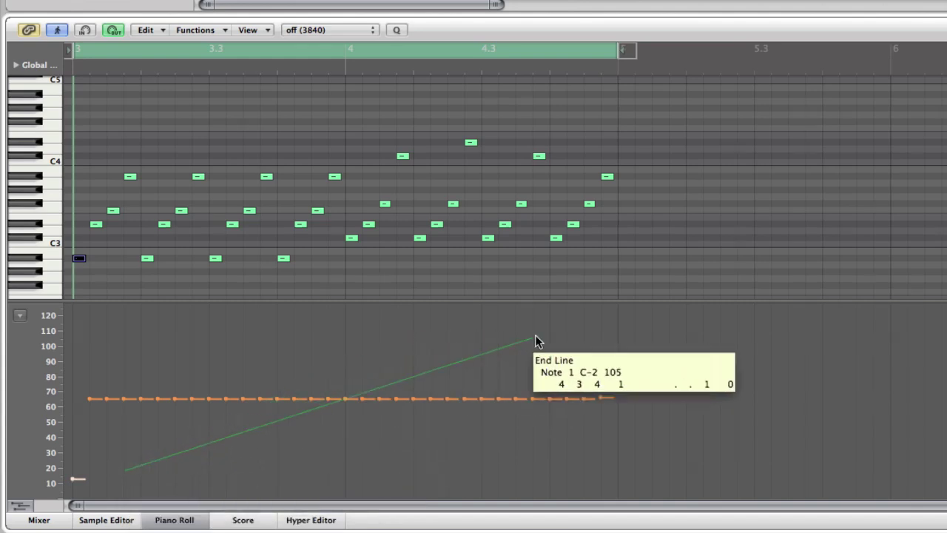
left_click(609, 323)
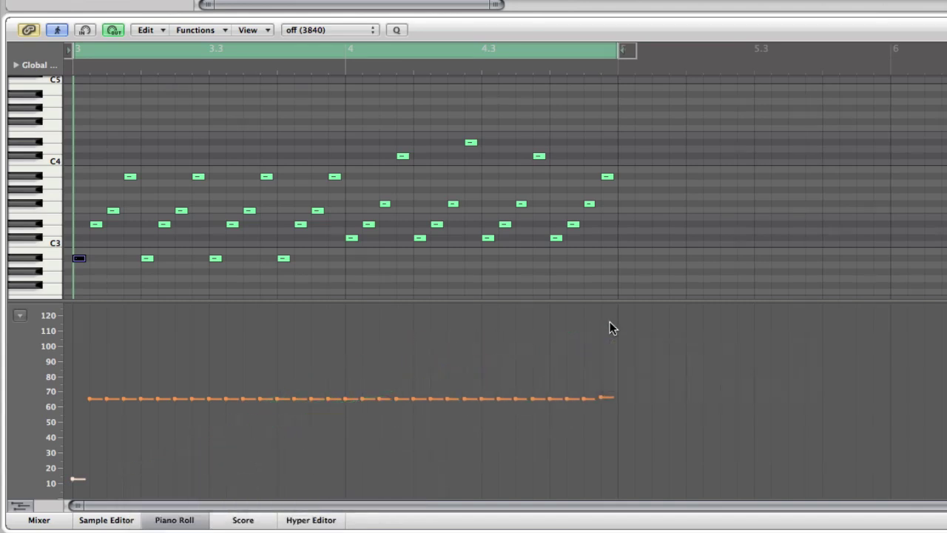
left_click(83, 320)
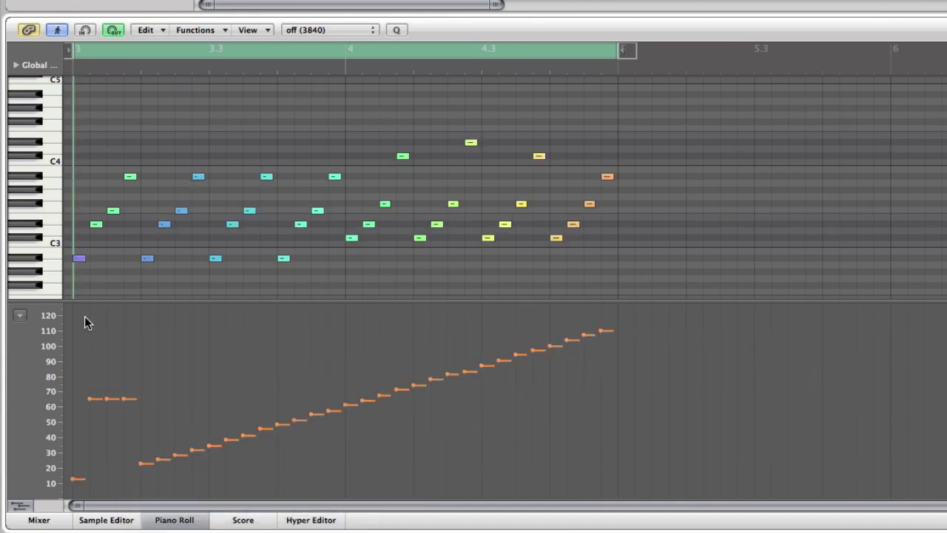
Test a falling velocity ramp from 115 down to about 7, then undo it.
left_click(85, 316)
left_click(607, 488)
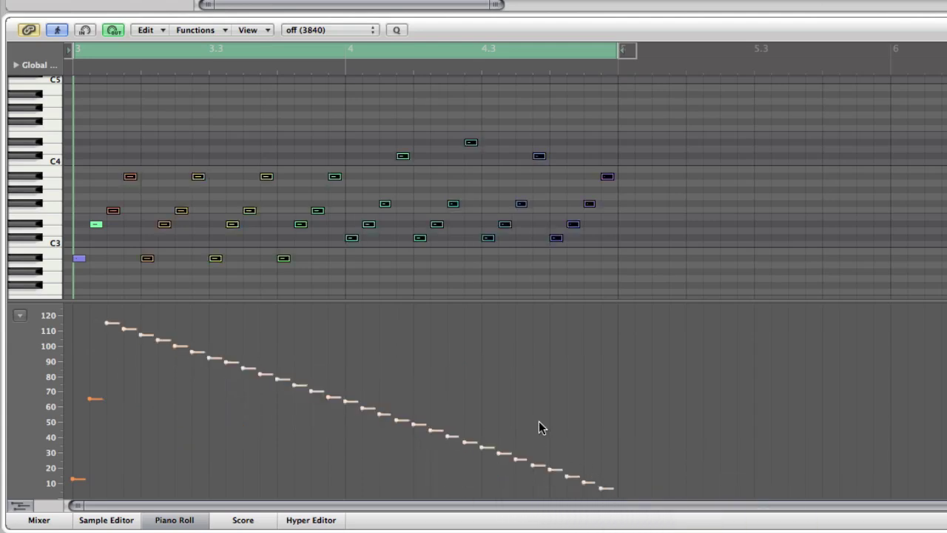
left_click(525, 397)
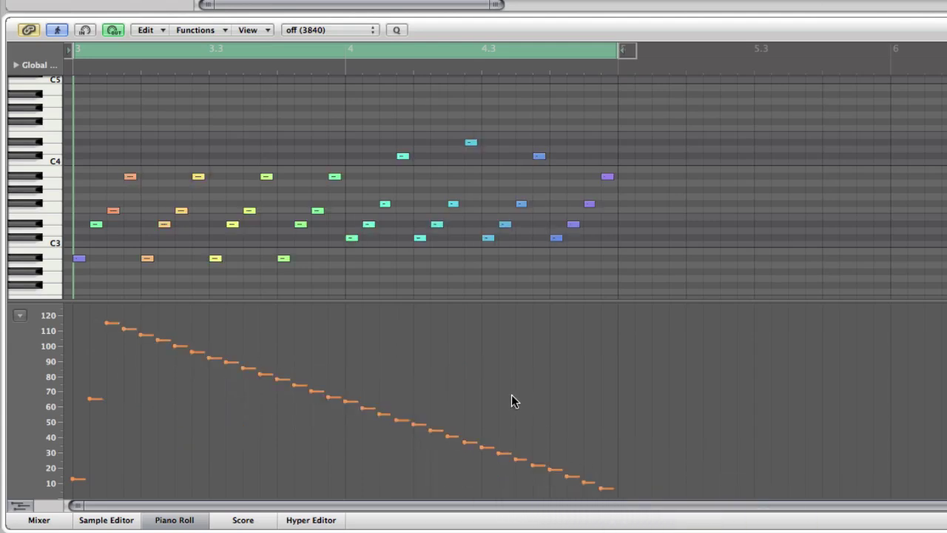
key("super+z")
key("super+z")
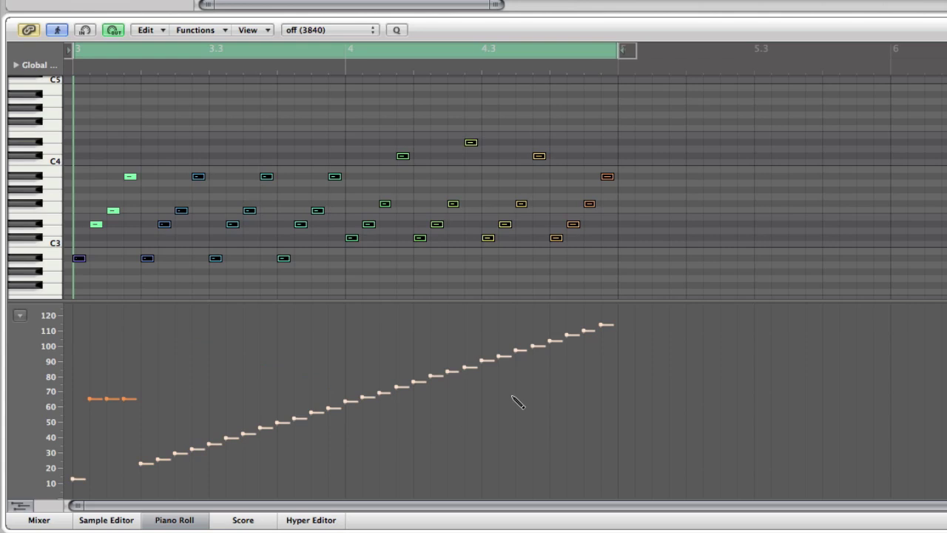
key("super+z")
key("super+z")
key("super+z")
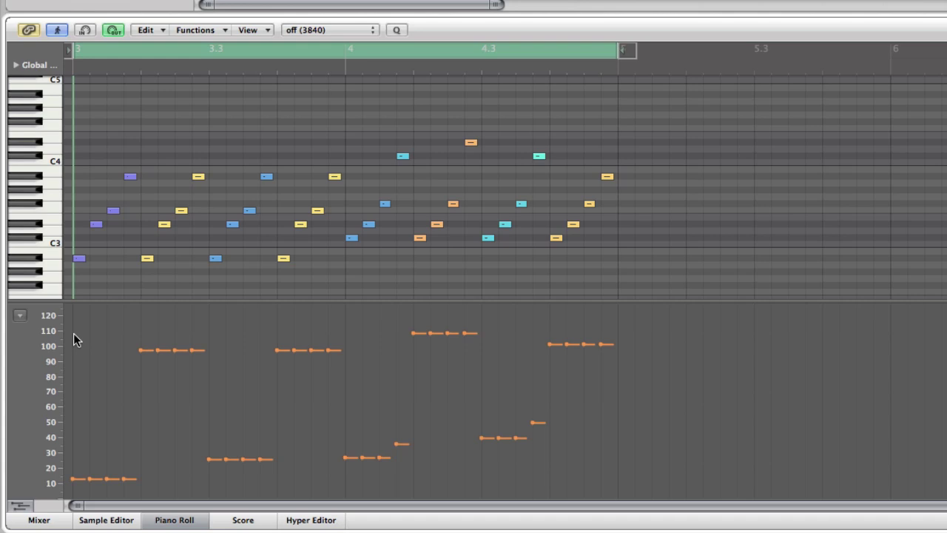
Turn off Cycle and record a long sustained note from bar 7 to past bar 9.
key("c")
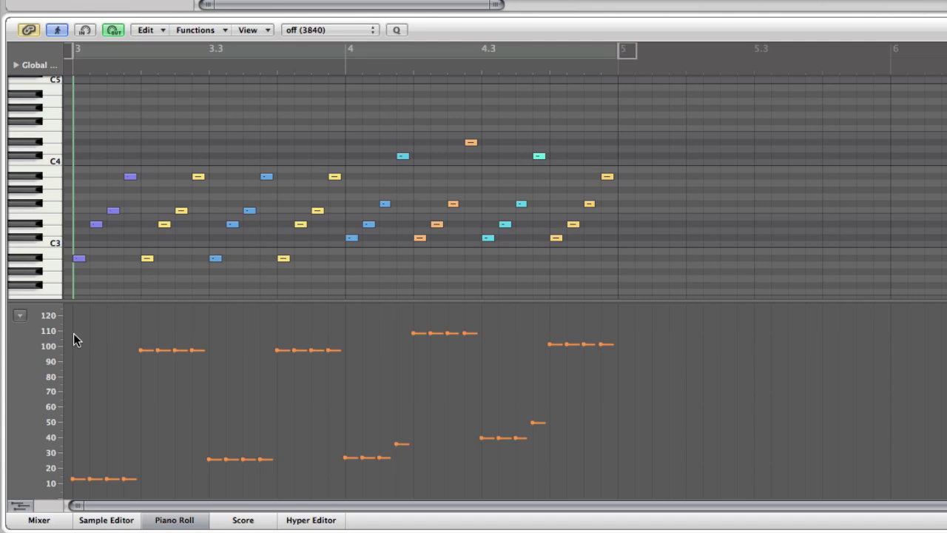
key("r")
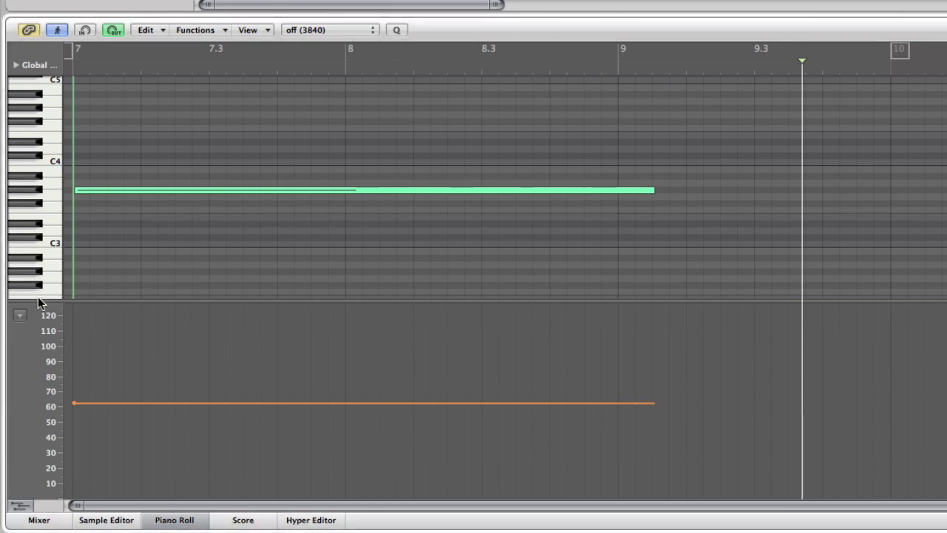
Switch the Hyper Draw lane to Modulation to display the note's recorded curve.
left_click(21, 315)
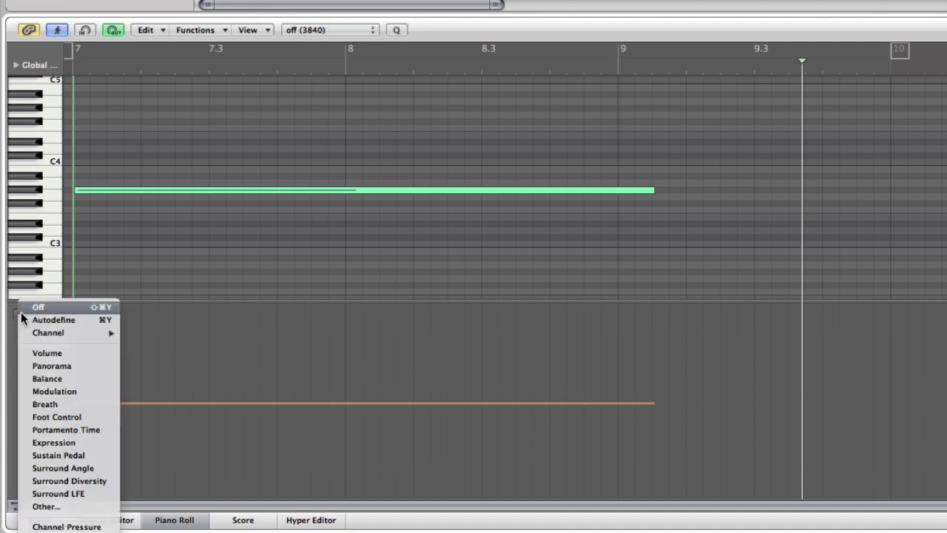
left_click(62, 393)
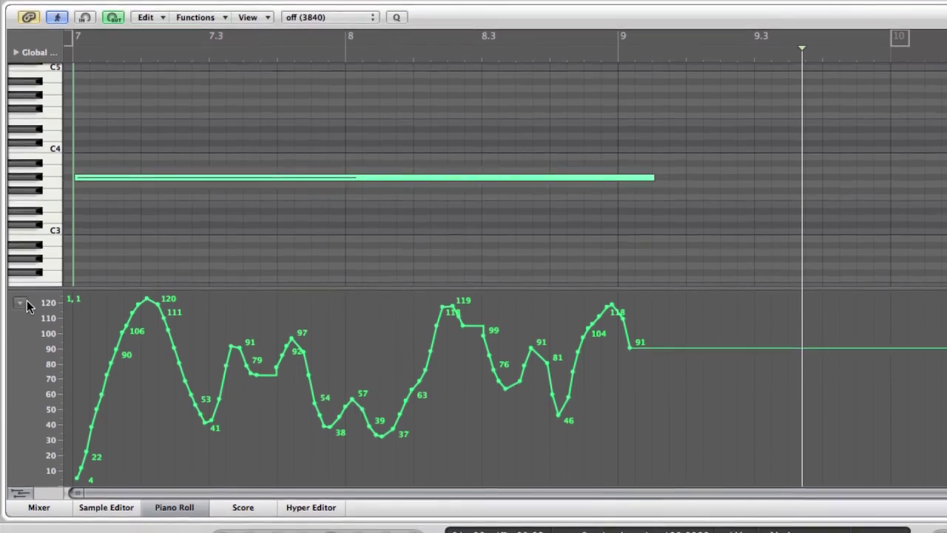
Switch the lane to Pitch Bend and discard a stray bend line drawn from the 48 peak.
left_click(24, 305)
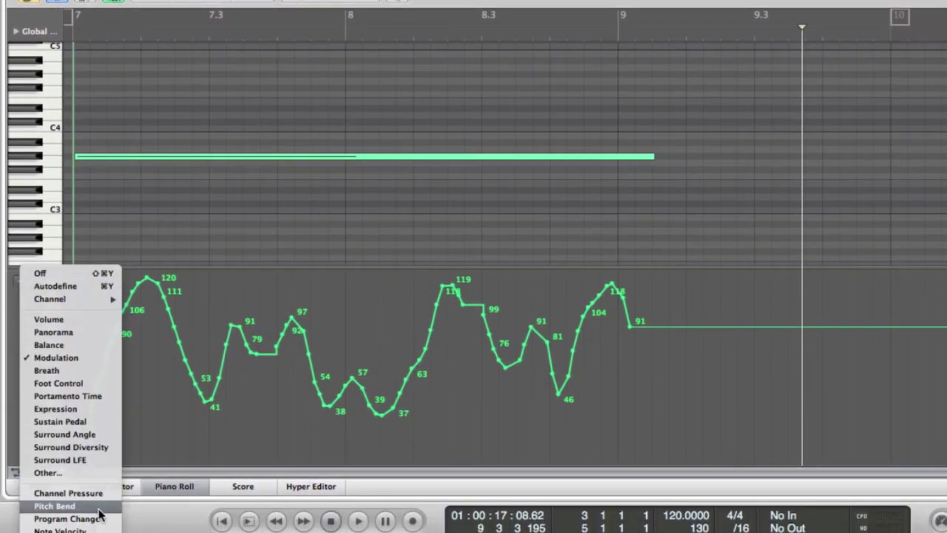
left_click(99, 508)
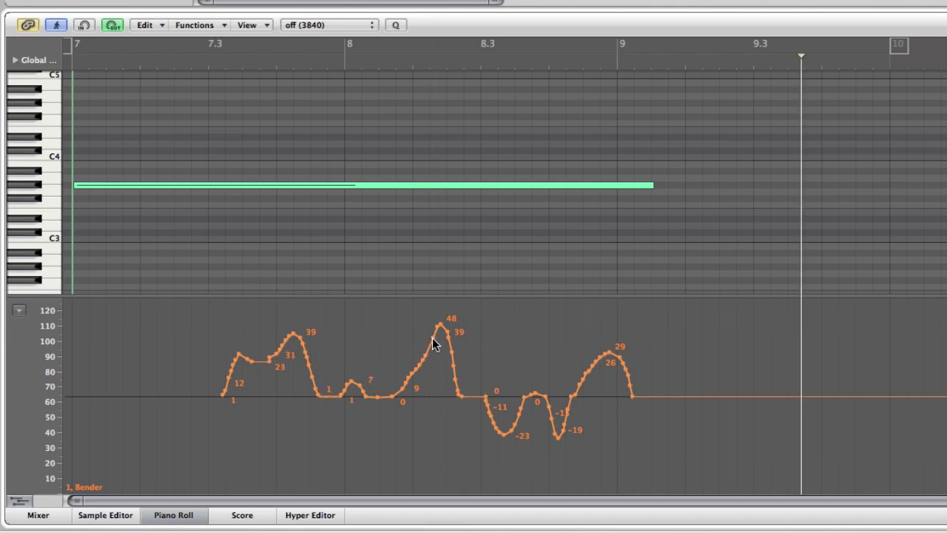
mouse_move(438, 324)
left_mouse_down()
mouse_move(291, 324)
mouse_move(376, 326)
mouse_move(415, 342)
left_mouse_up()
key("space")
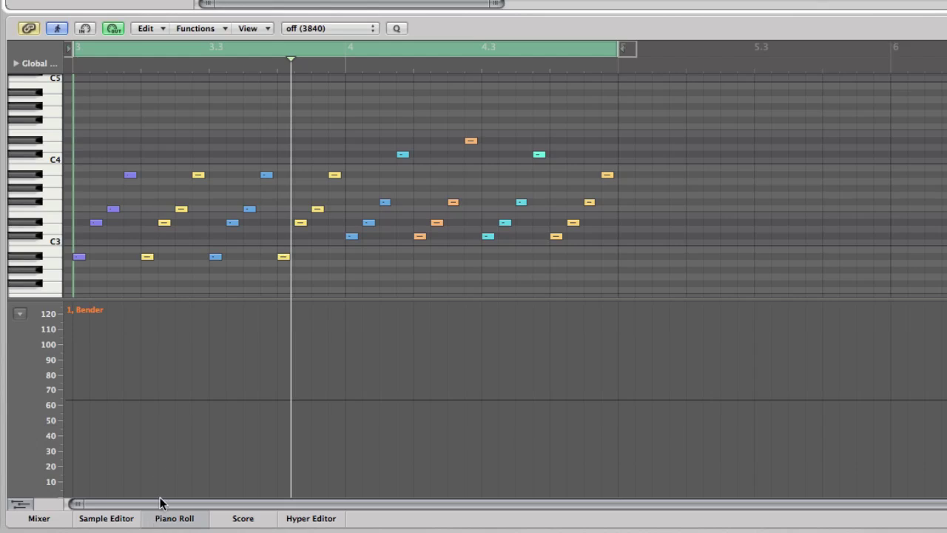
Set the lane to Modulation and draw Hyper Draw points at 1, 101, 2, 102, then 0.
left_click(20, 314)
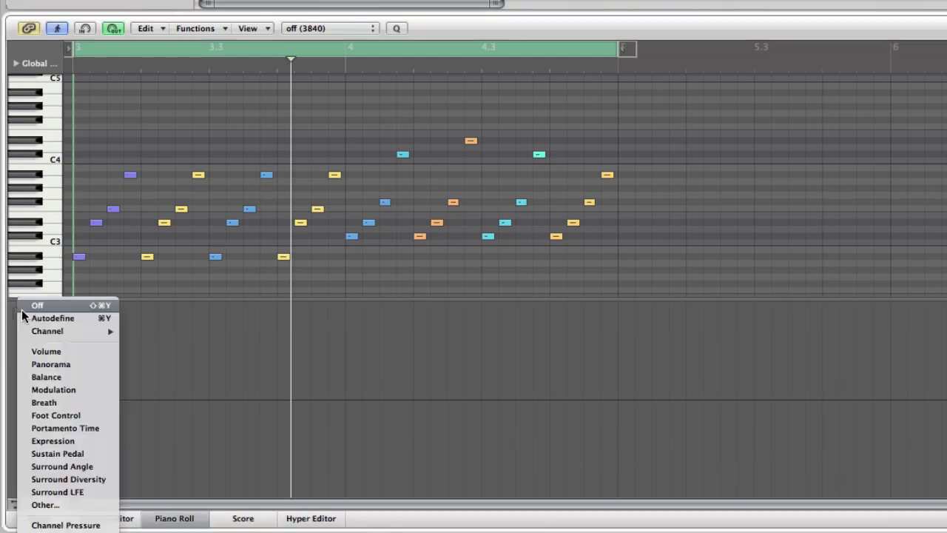
left_click(66, 392)
left_click(152, 466)
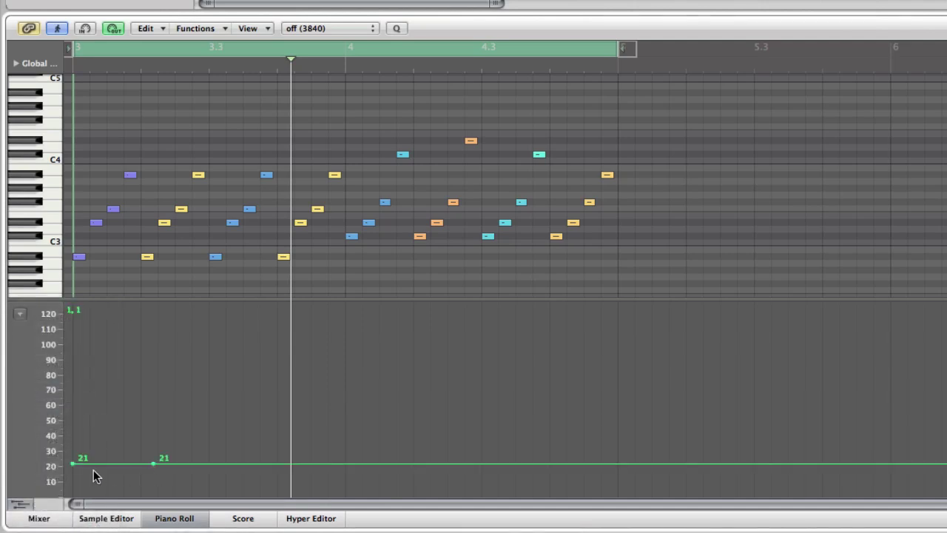
left_click_drag(73, 462, 72, 494)
left_click_drag(154, 466, 224, 342)
left_click(329, 344)
left_click_drag(330, 344, 330, 492)
left_click(544, 492)
mouse_move(544, 492)
left_mouse_down()
mouse_move(582, 360)
mouse_move(571, 343)
mouse_move(540, 339)
mouse_move(593, 492)
left_mouse_up()
left_click(594, 341)
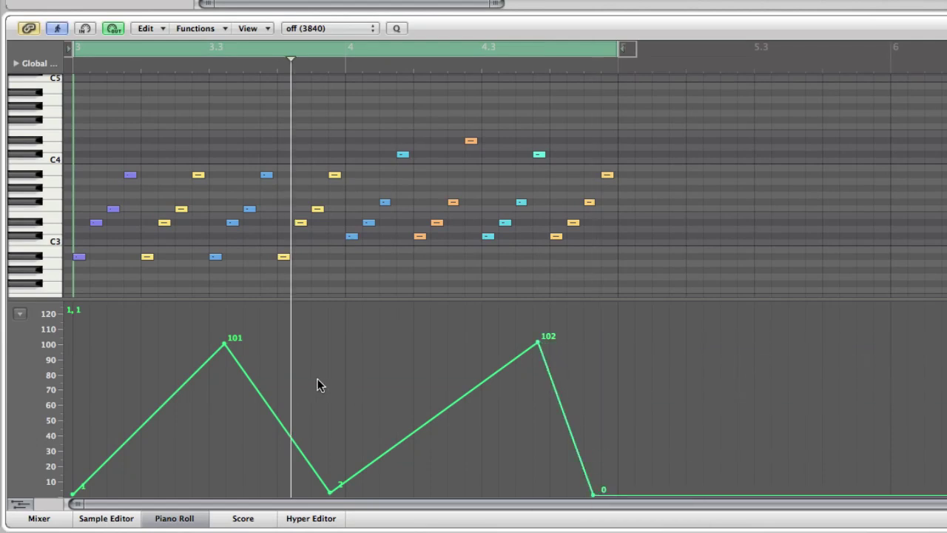
key("space")
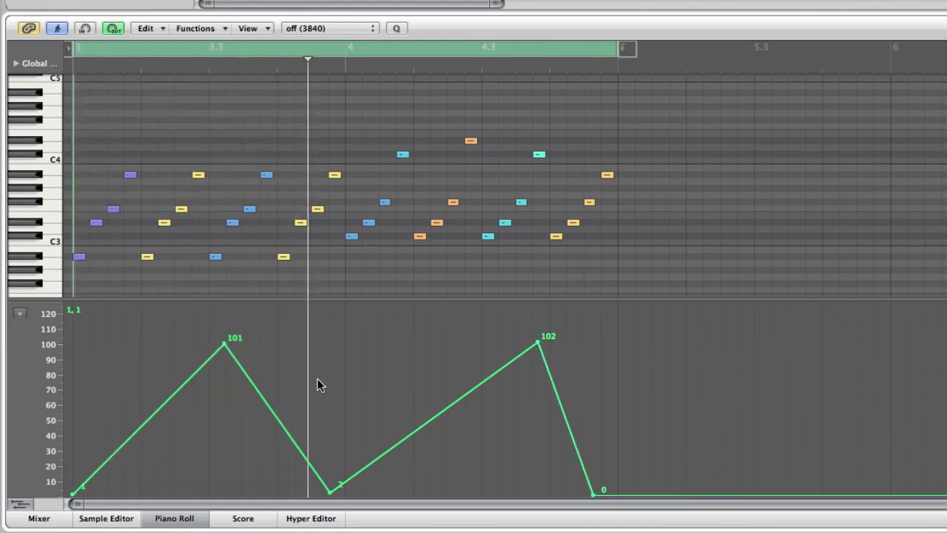